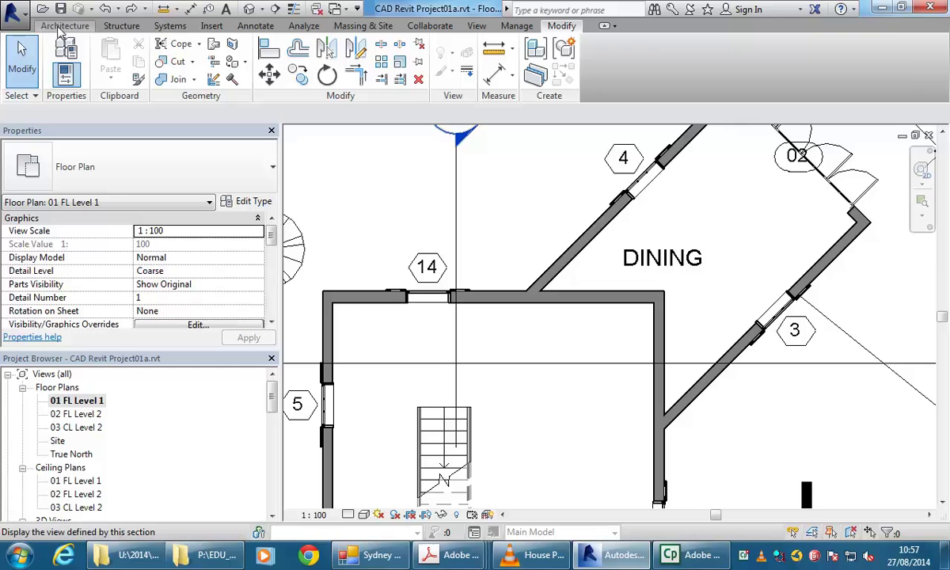
Trim the diagonal dining wall with window 4 and the wall with window 14 into a corner
left_click(562, 26)
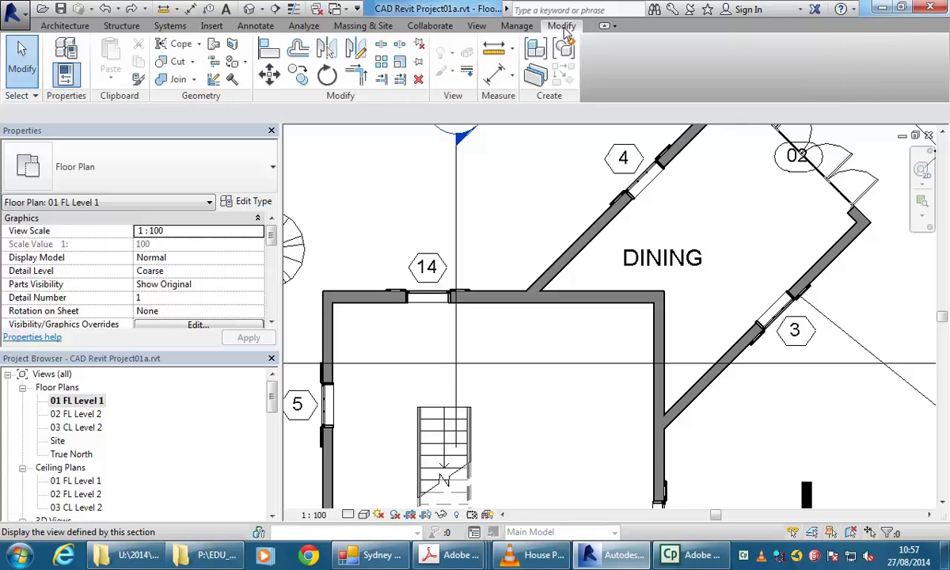
left_click(357, 75)
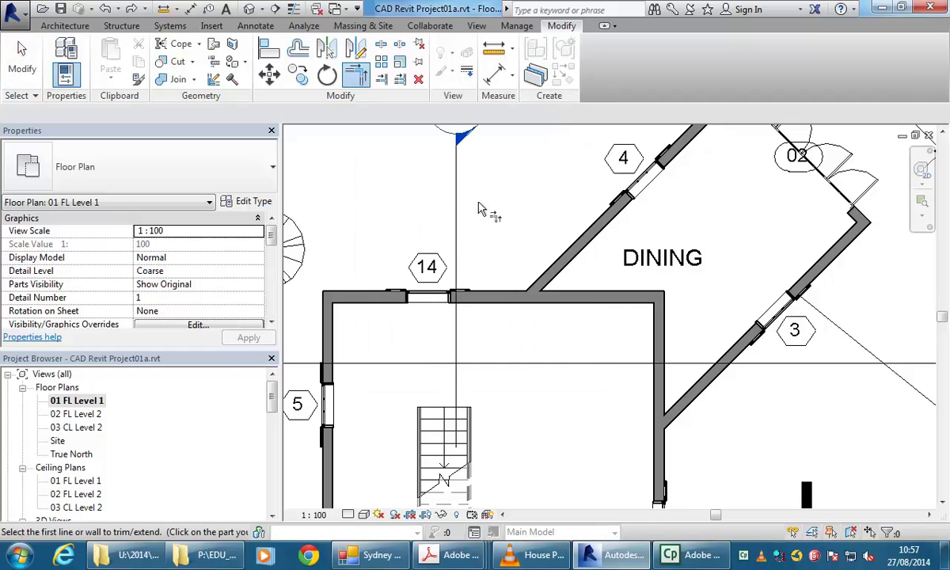
left_click(581, 247)
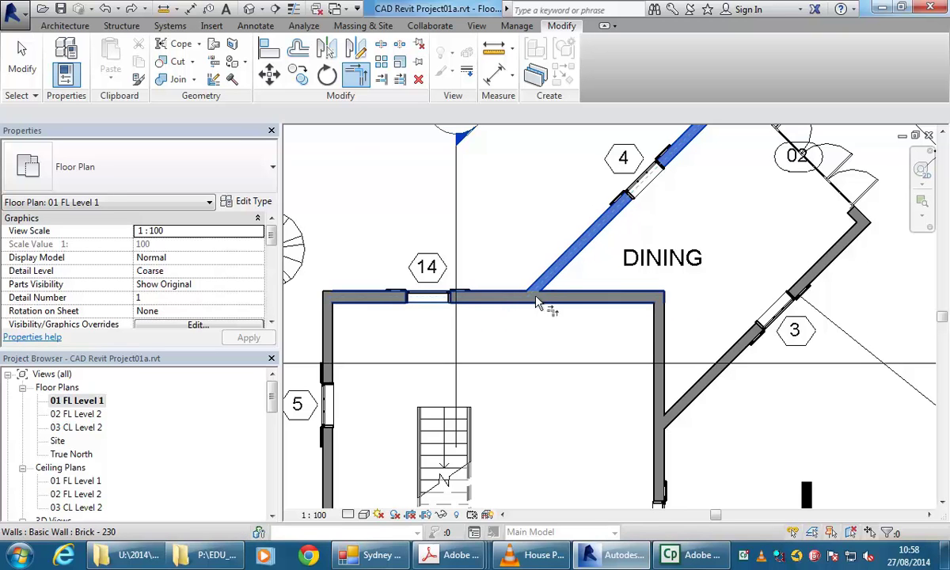
left_click(487, 302)
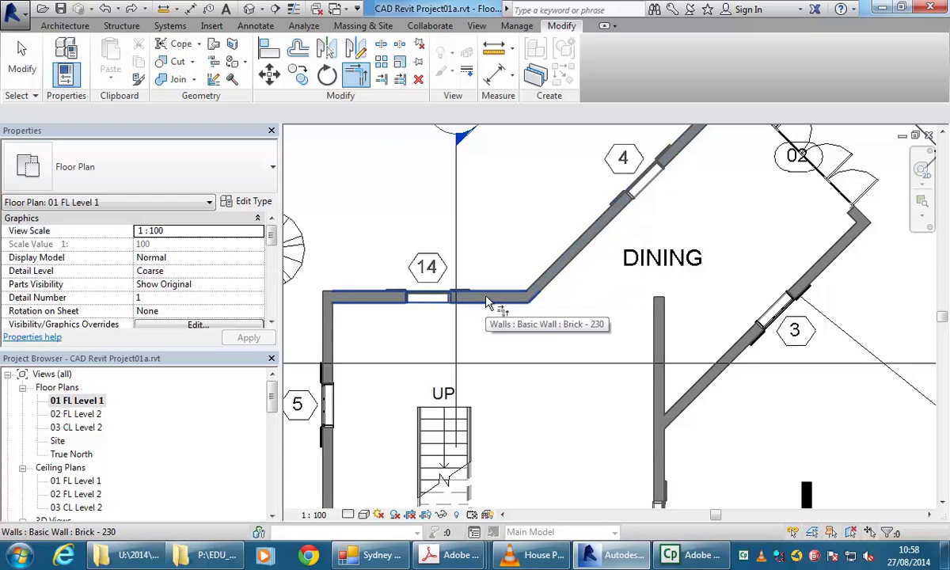
Trim the diagonal dining wall with window 3 and the vertical wall with window 2 into a corner
middle_click_drag(560, 455, 560, 431)
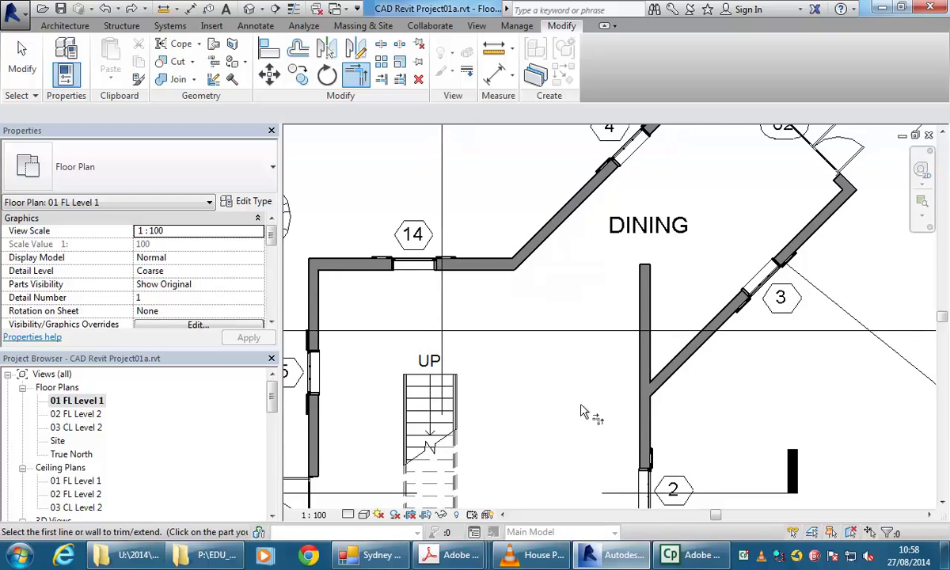
left_click(686, 363)
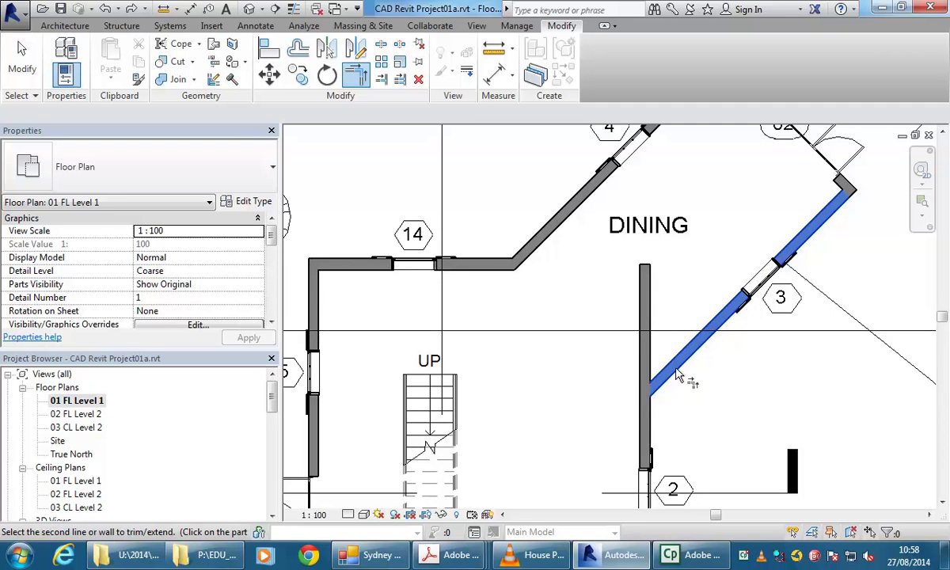
left_click(646, 436)
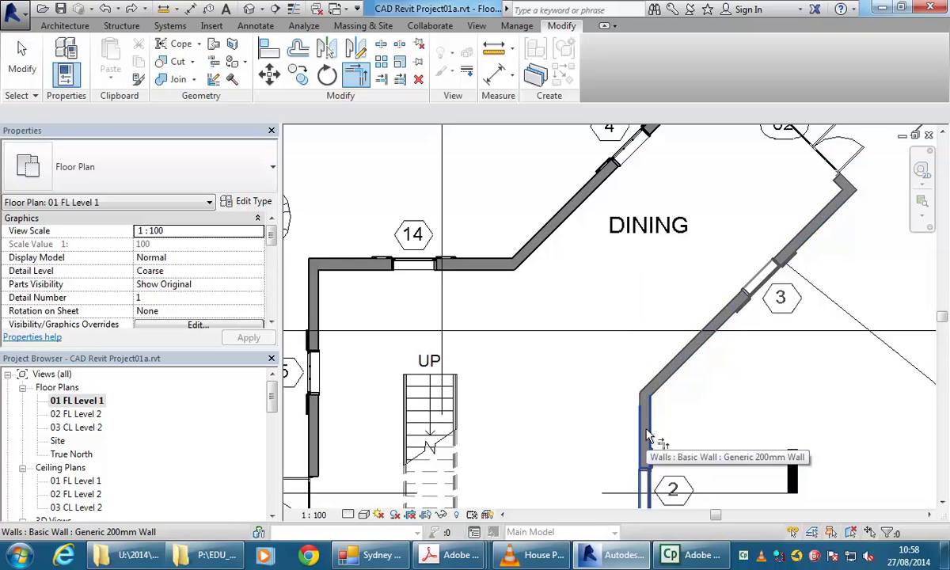
left_click(646, 436)
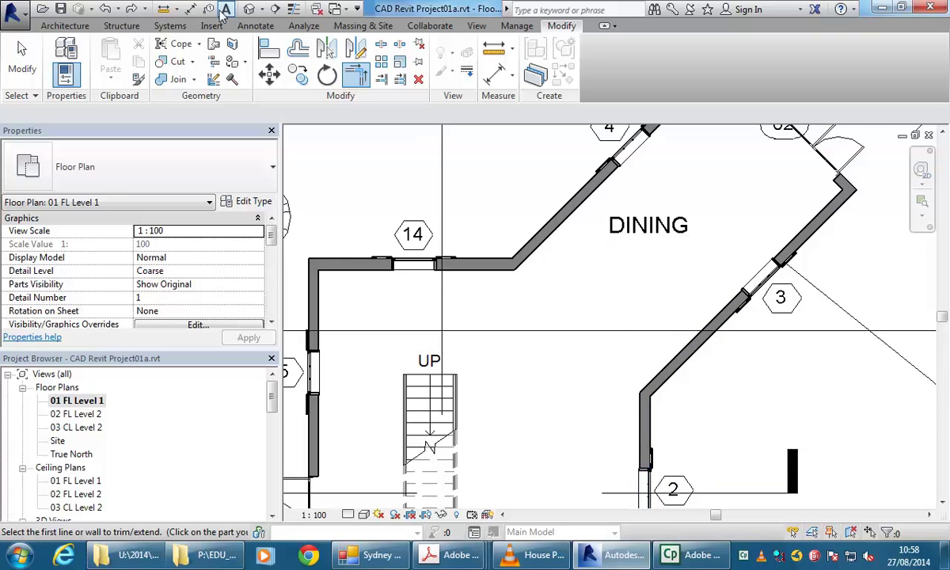
In the default 3D view, change the brick wall with the arched window to the Generic 200mm Wall type
left_click(250, 9)
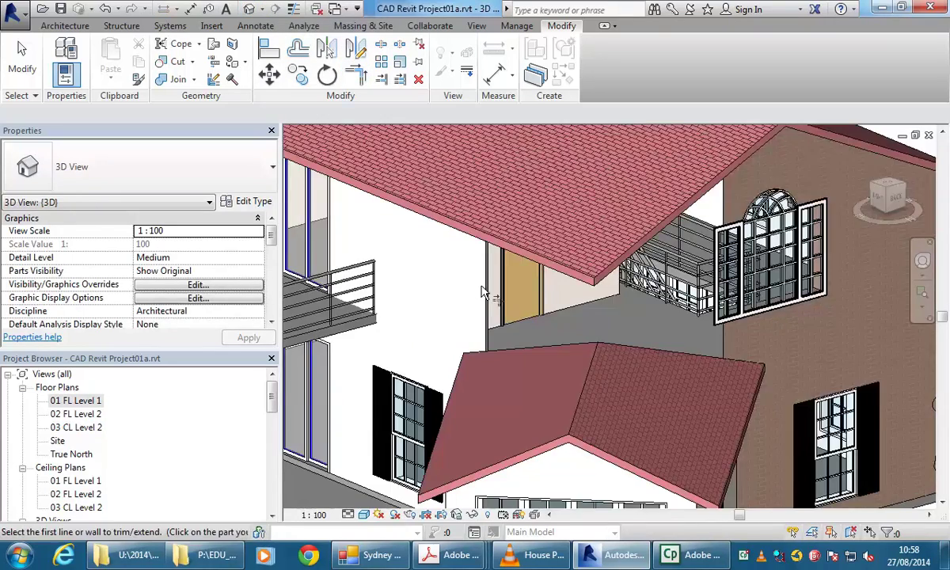
scroll(484, 291, "down", 2)
middle_click_drag(622, 328, 544, 278, "shift")
scroll(543, 279, "up", 3)
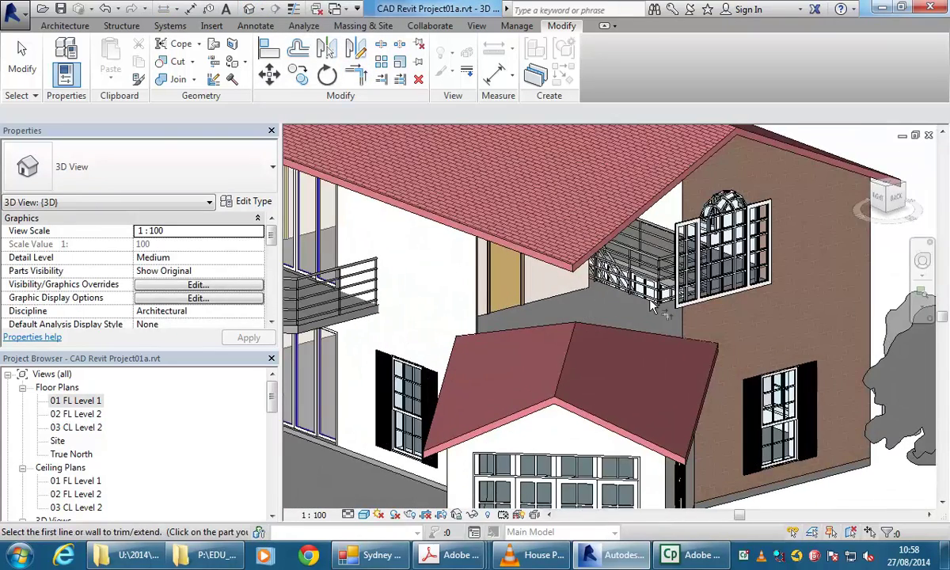
key("Escape")
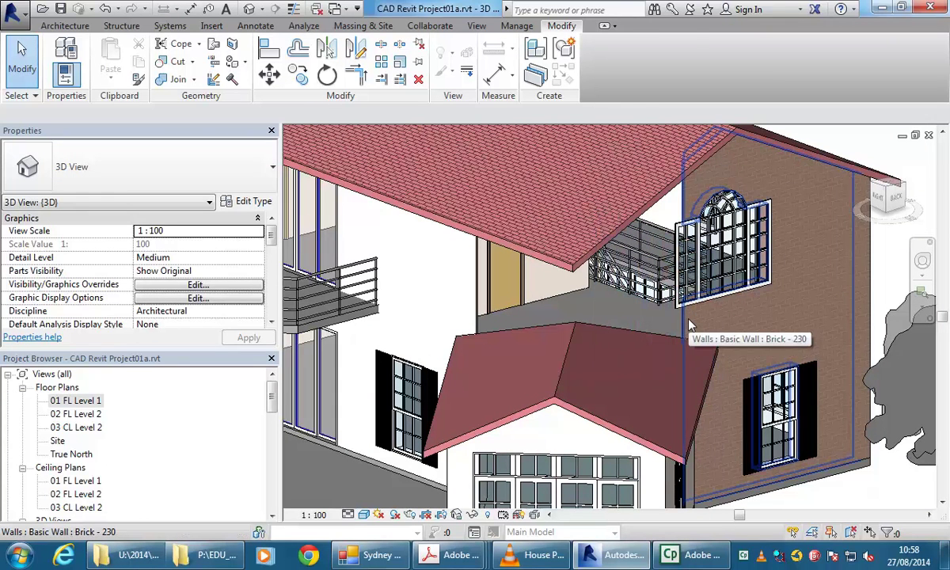
left_click(689, 325)
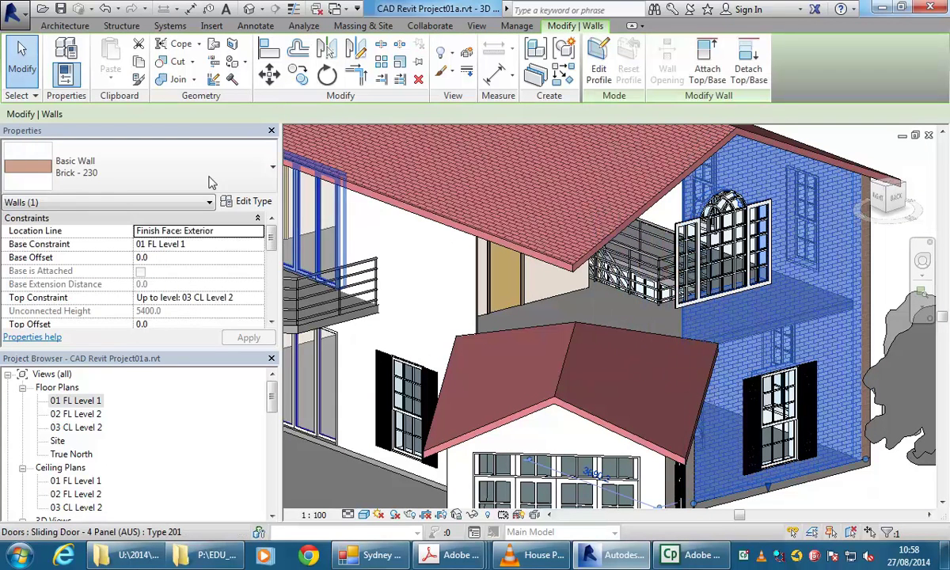
left_click(168, 155)
scroll(123, 349, "down", 1)
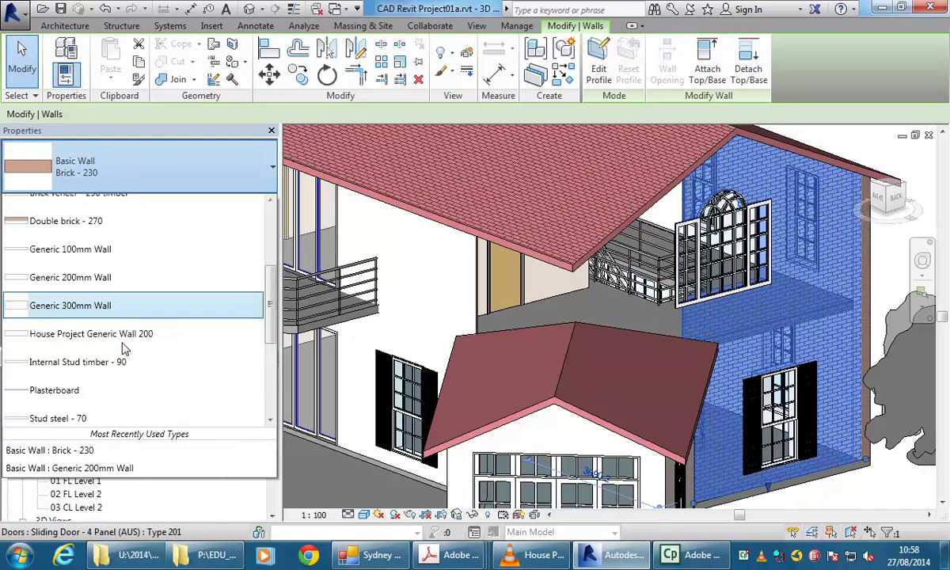
scroll(104, 313, "down", 2)
scroll(111, 316, "up", 1)
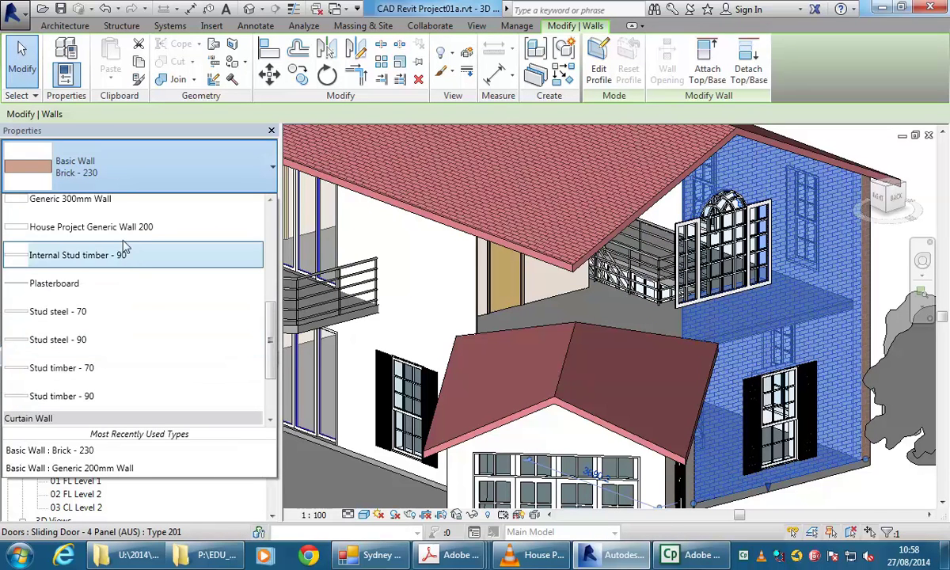
scroll(123, 240, "up", 1)
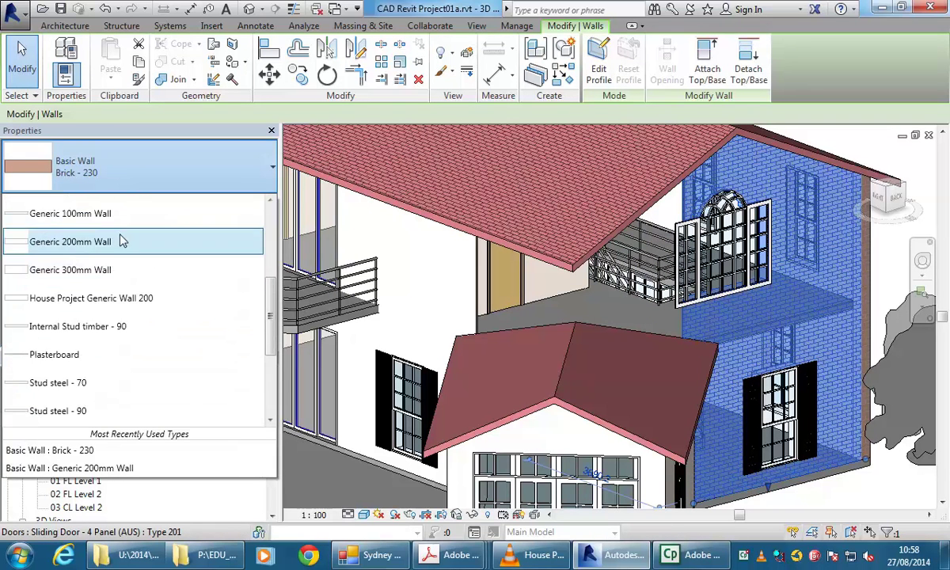
left_click(122, 240)
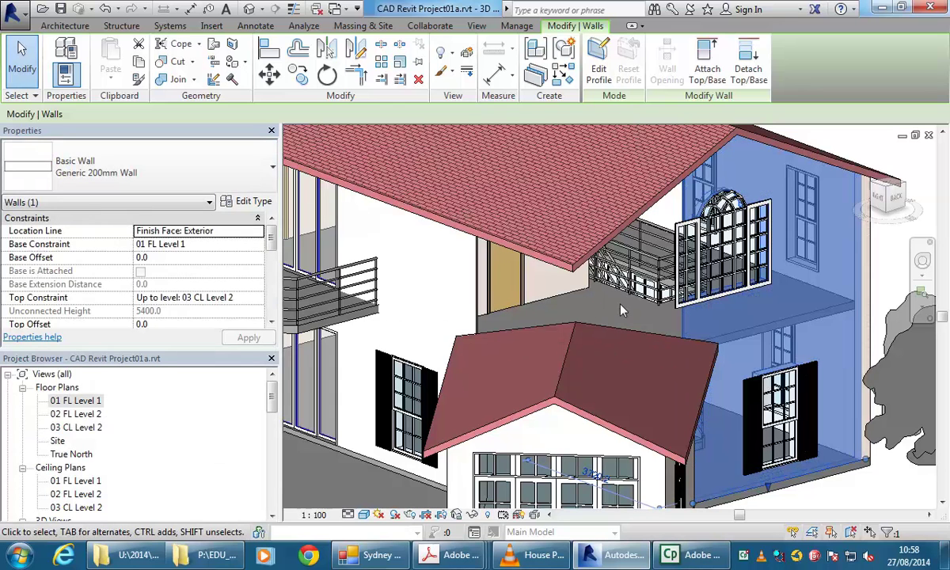
key("Escape")
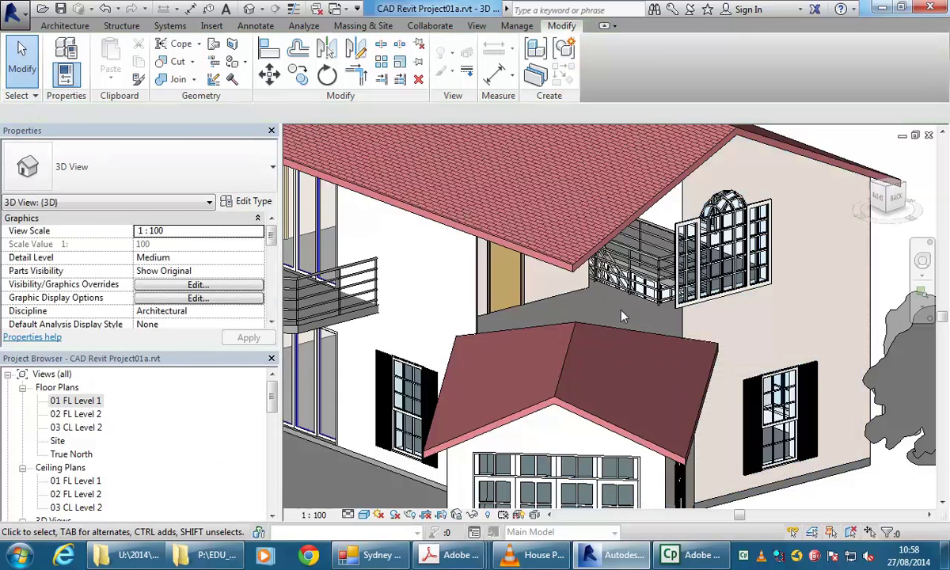
In the 02 FL Level 2 floor plan, delete arched window 6 from the wall beside the lower roof
double_click(75, 413)
middle_click_drag(512, 309, 506, 315)
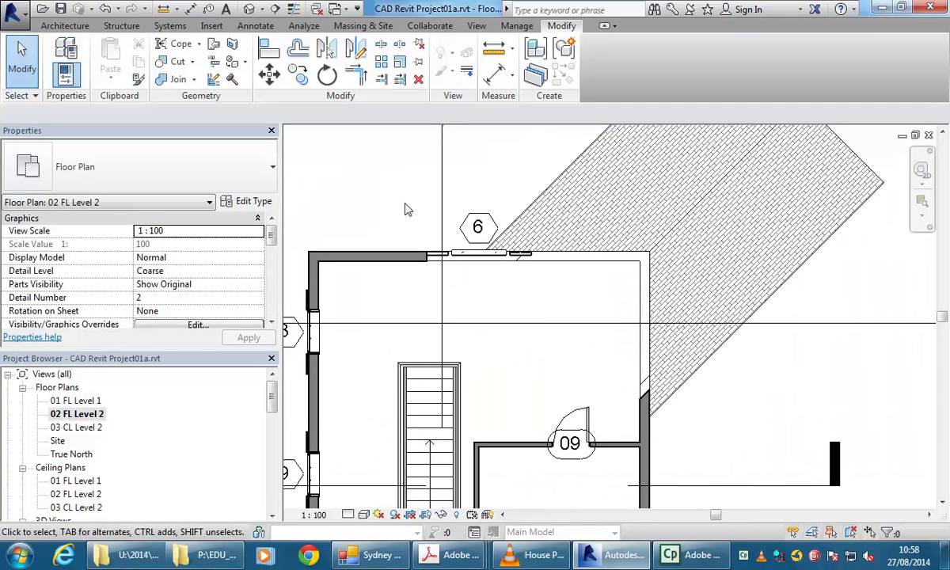
scroll(405, 210, "up", 2)
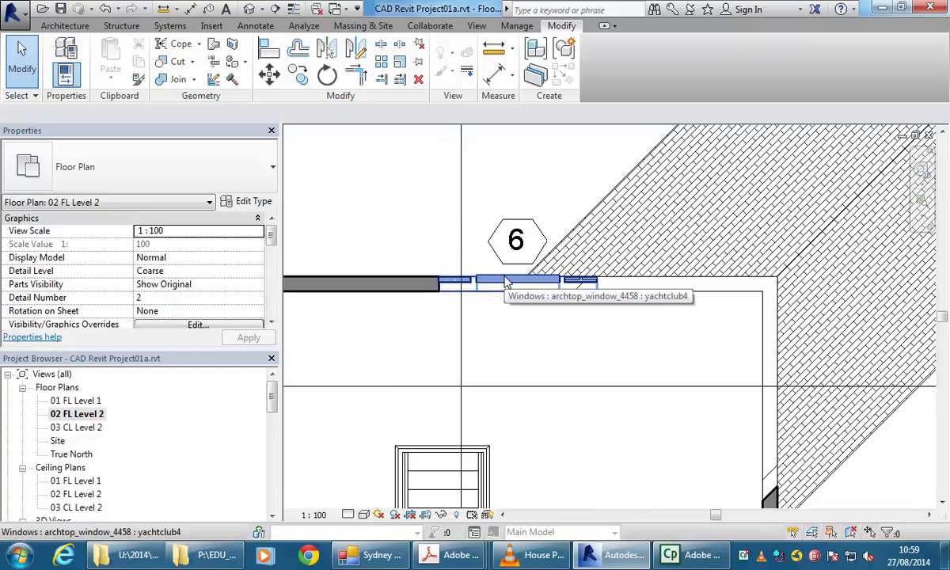
left_click(507, 282)
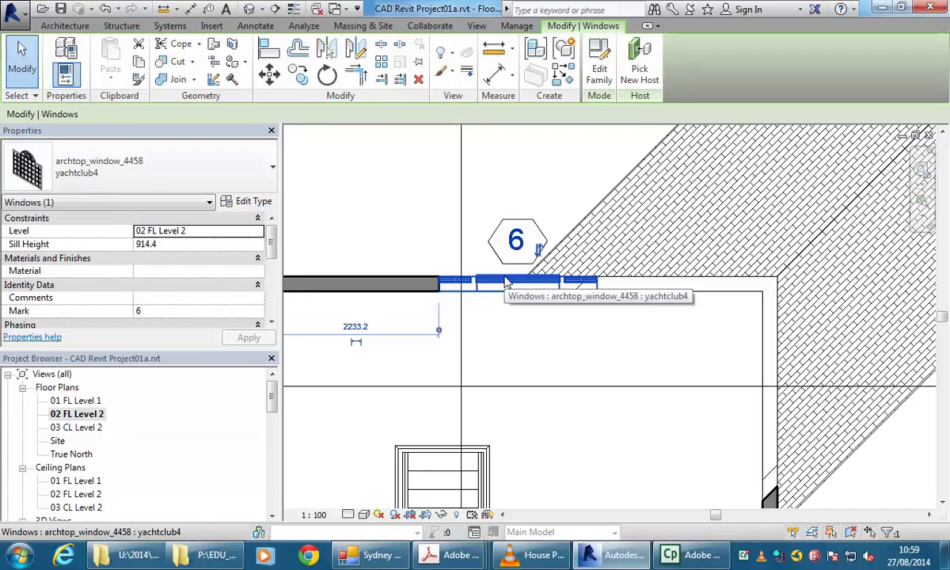
left_click(573, 399)
middle_click_drag(573, 399, 477, 315)
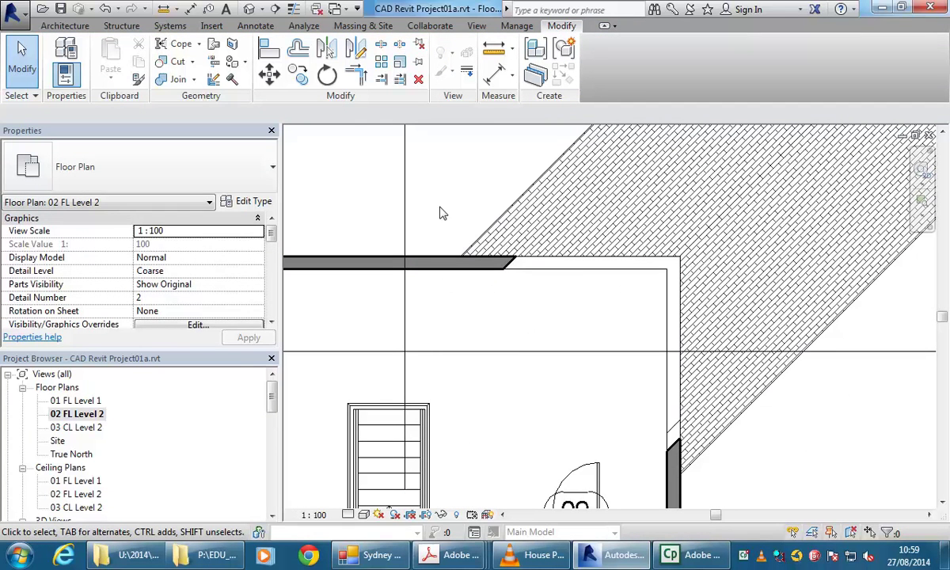
middle_click_drag(329, 170, 338, 176)
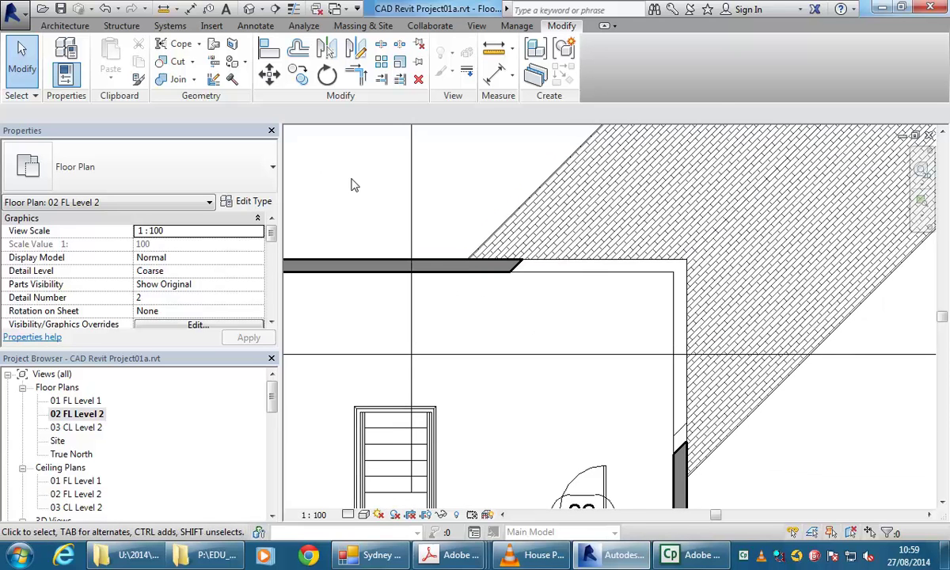
Set up a new Generic 200mm Wall with height up to 03 CL Level 2 and location line Finish Face: Exterior
left_click(75, 26)
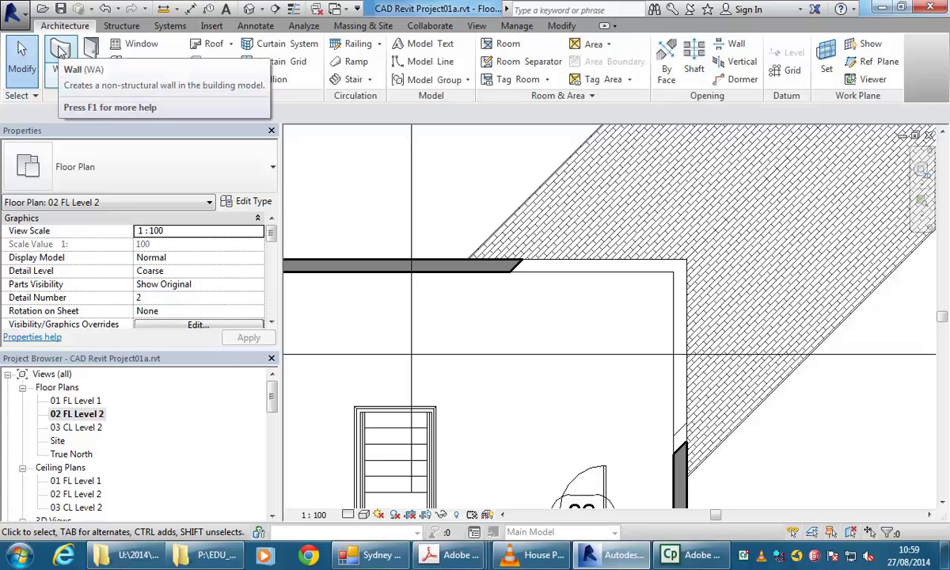
left_click(60, 51)
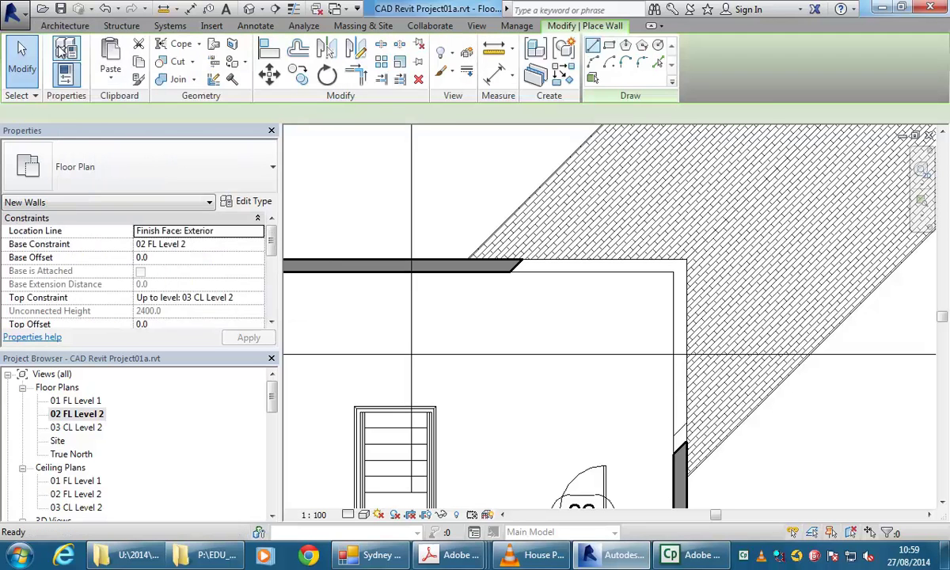
left_click(191, 165)
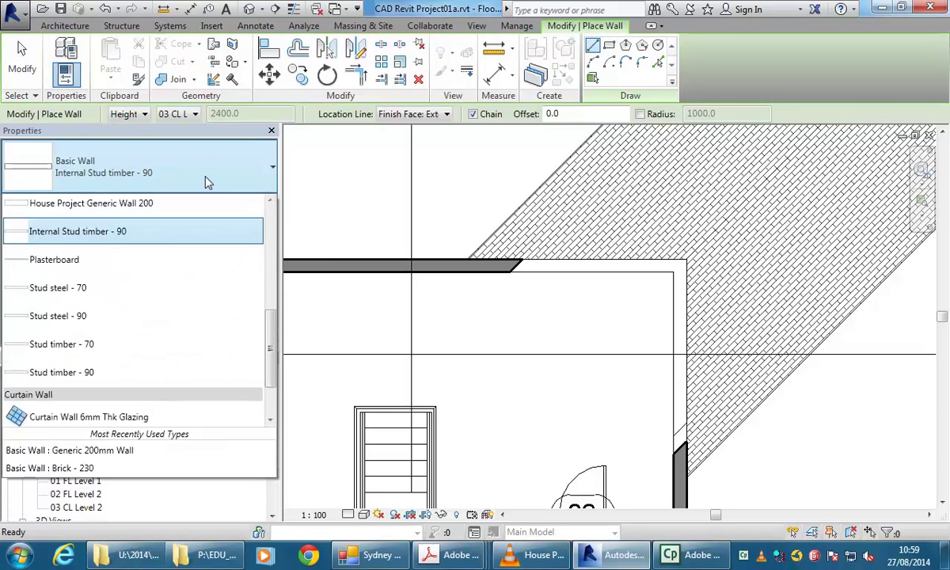
scroll(164, 266, "up", 1)
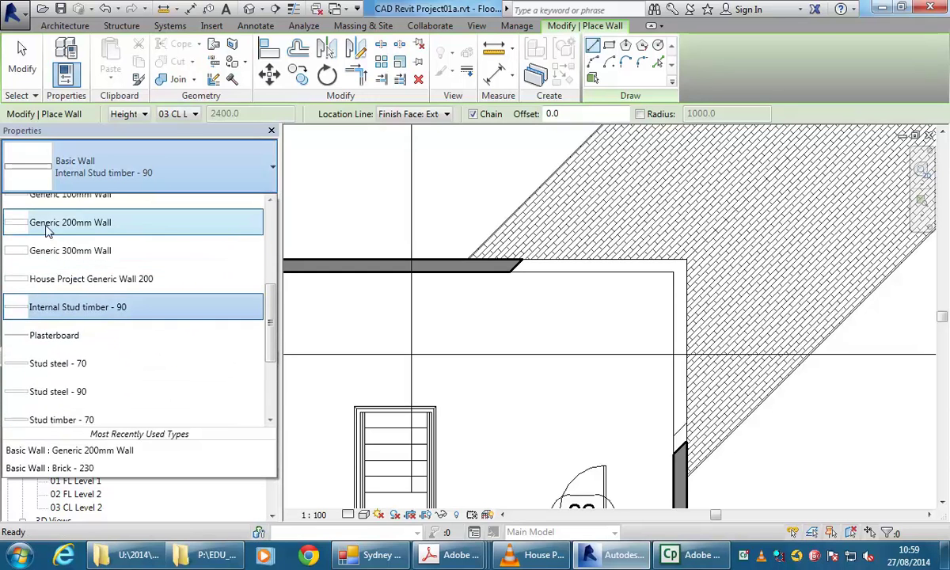
left_click(92, 226)
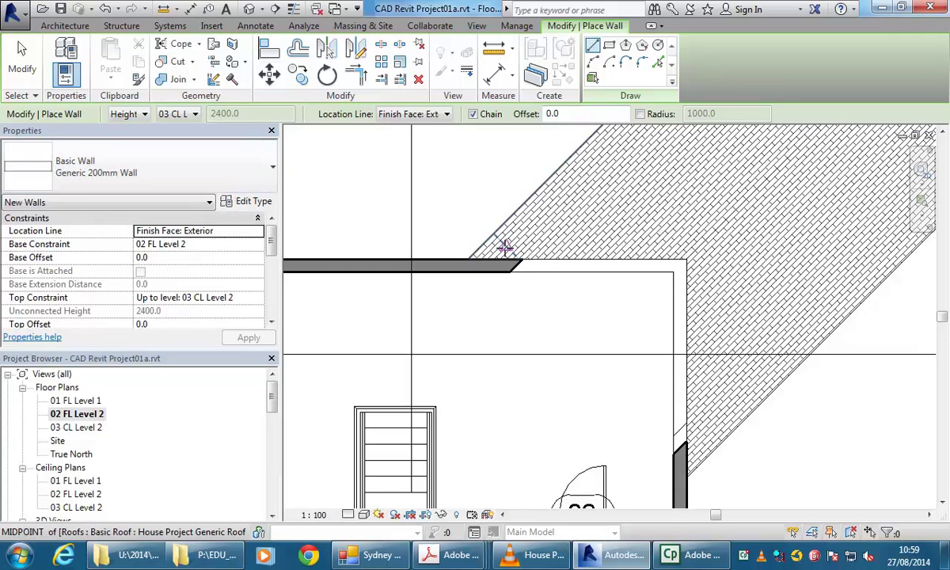
left_click(183, 115)
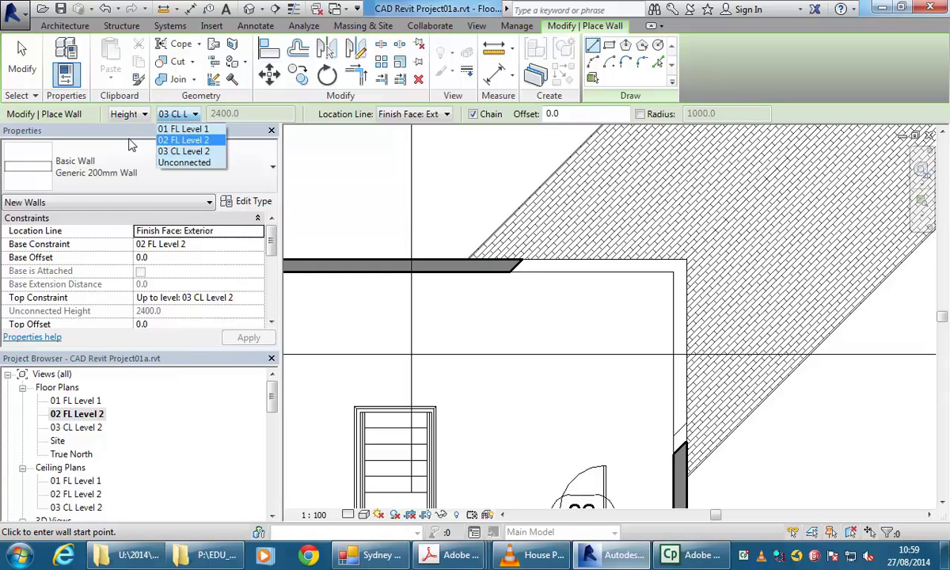
left_click(190, 156)
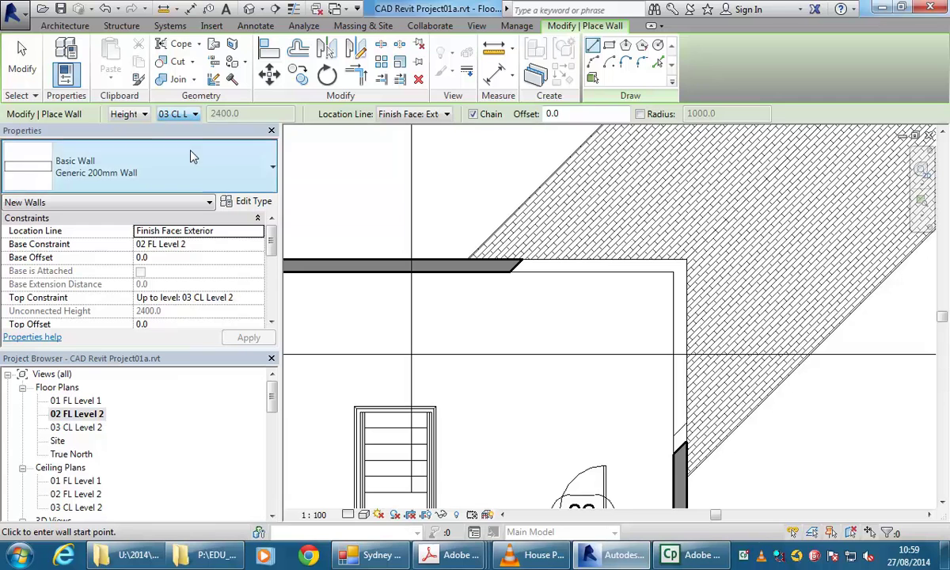
left_click(410, 116)
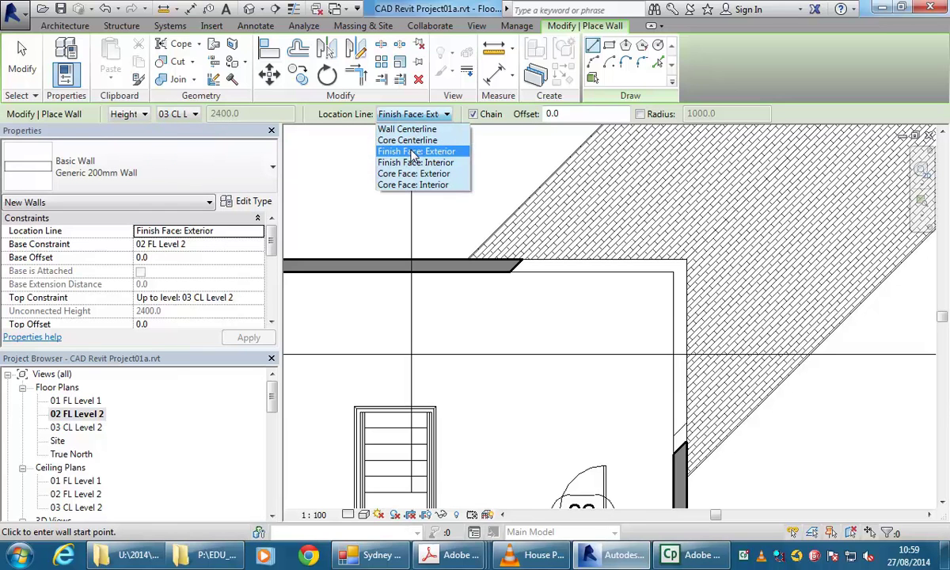
left_click(413, 152)
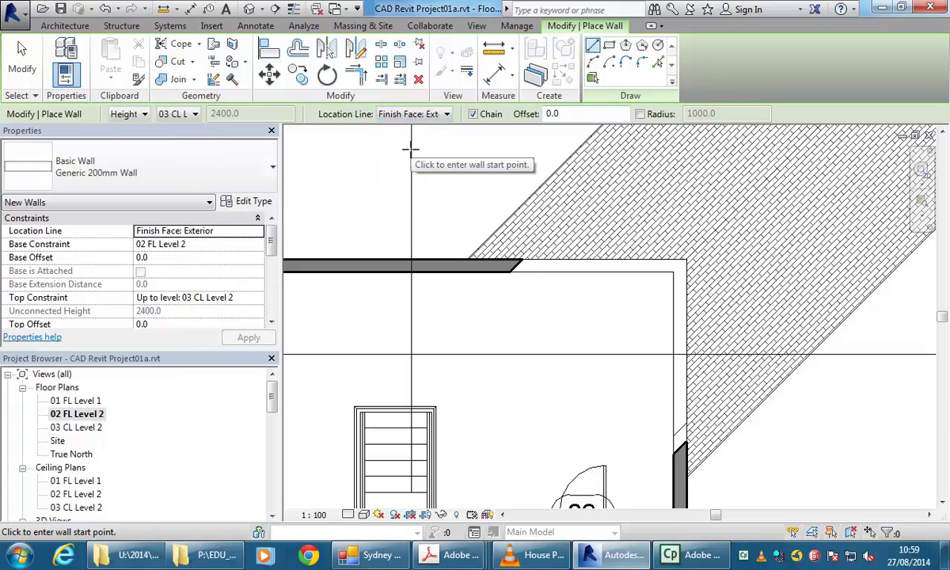
Start the wall at the exterior endpoint of the mitred horizontal wall and run it along the outer face to the building's outer corner
scroll(539, 236, "up", 5)
scroll(487, 297, "up", 2)
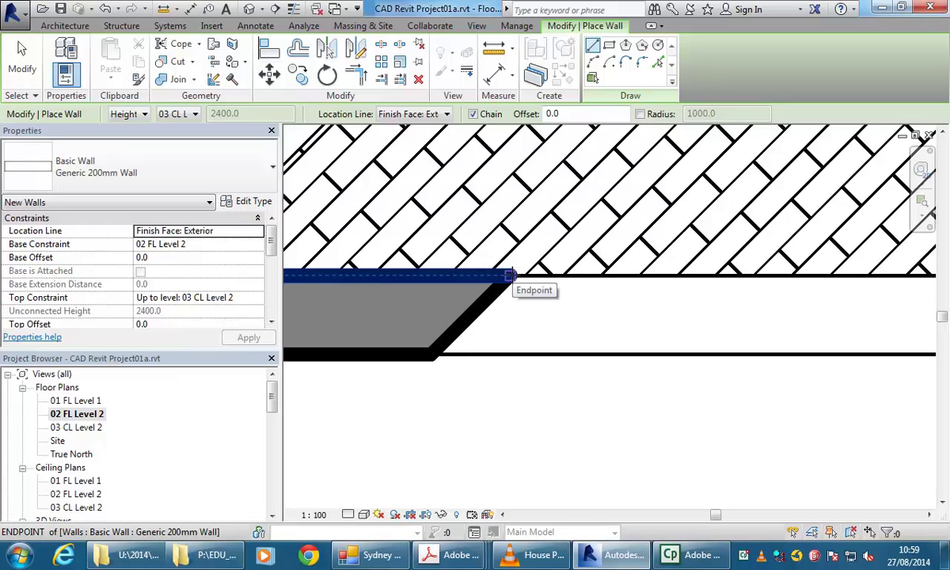
left_click(510, 276)
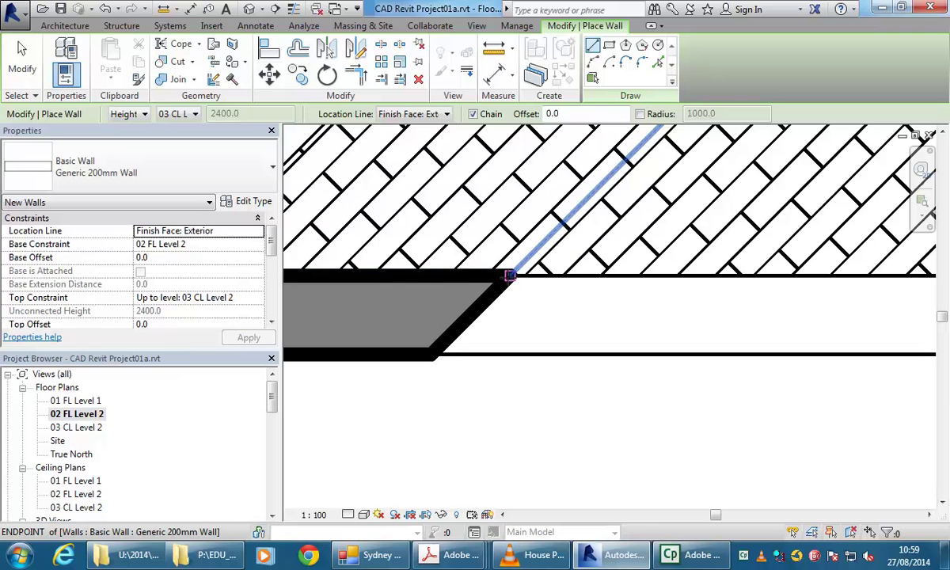
left_click(511, 275)
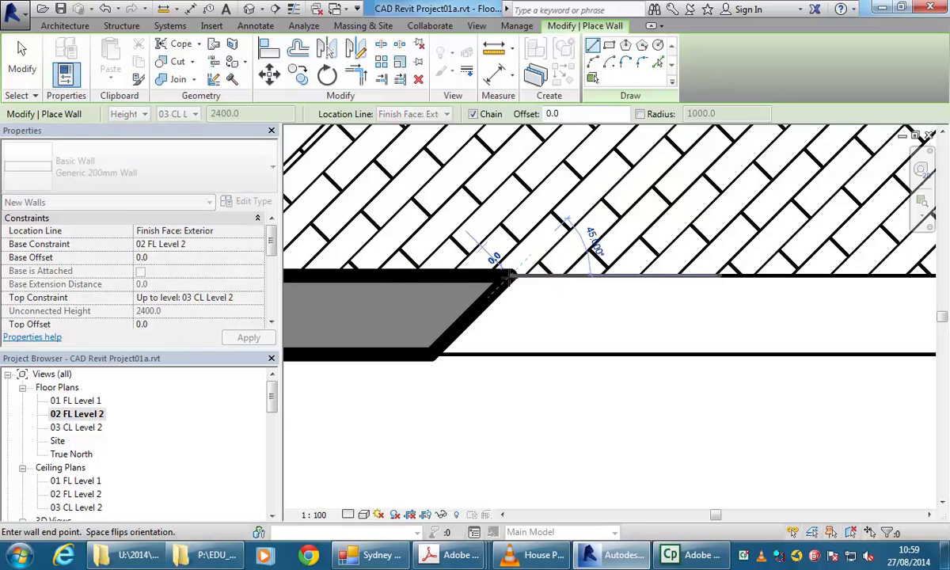
scroll(643, 285, "up", 5)
scroll(484, 297, "down", 3)
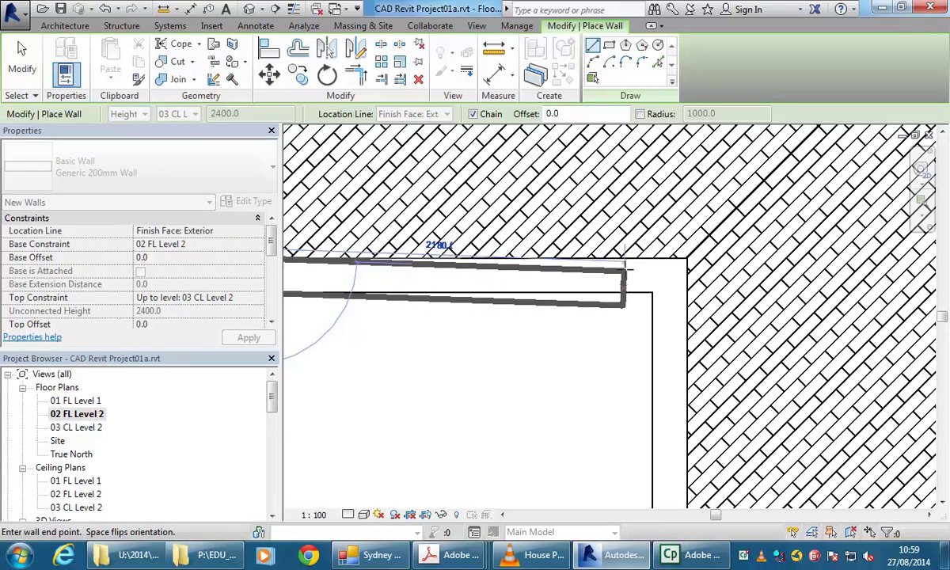
left_click(688, 257)
Continue the wall chain from the outer corner down to the exterior endpoint of the mitred vertical wall, and end the chain
middle_click_drag(679, 329, 671, 212)
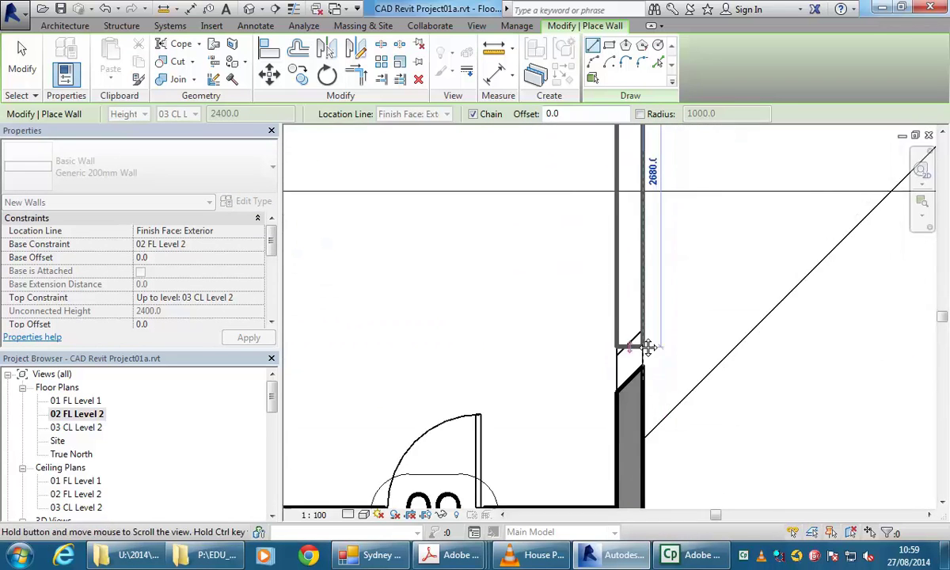
scroll(660, 404, "up", 3)
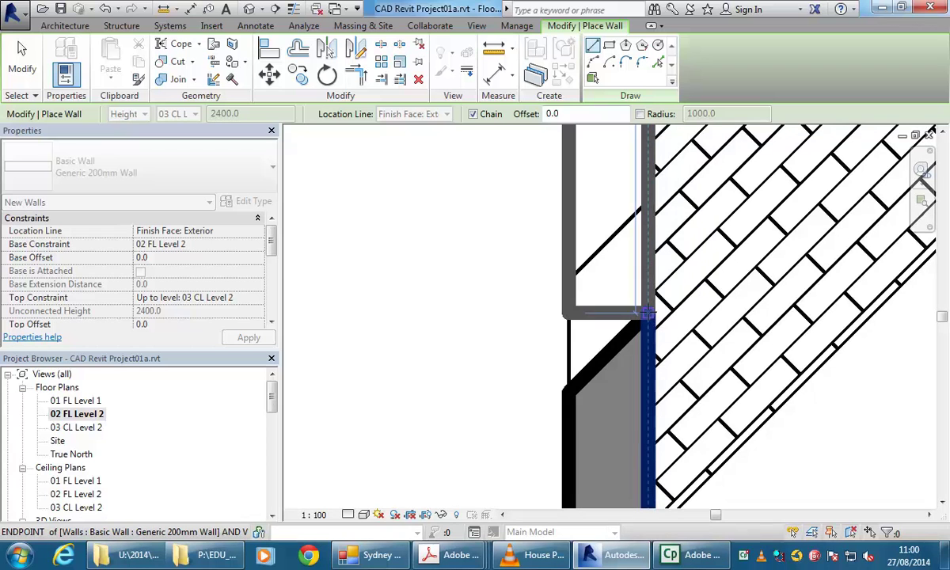
left_click(648, 313)
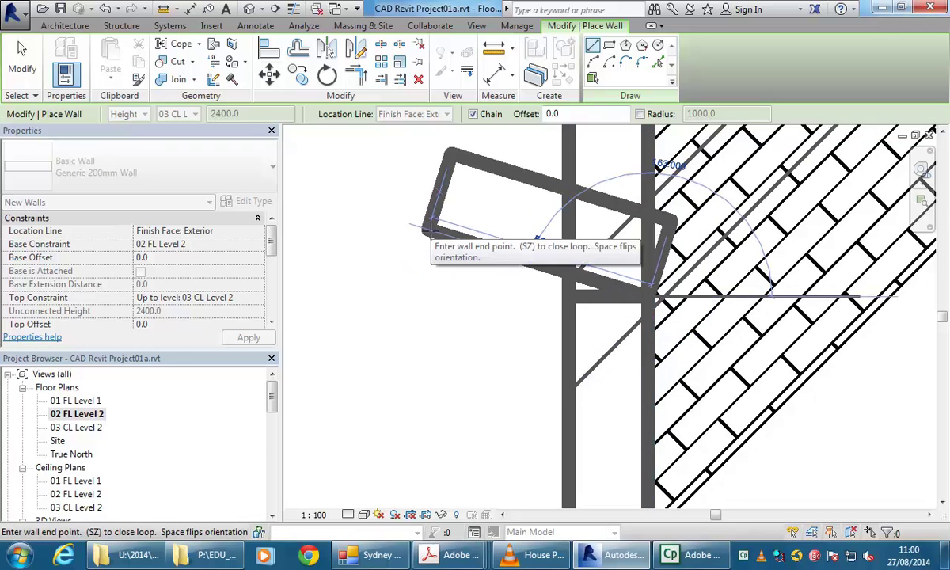
key("Escape")
middle_click_drag(431, 229, 487, 265)
scroll(548, 369, "down", 4)
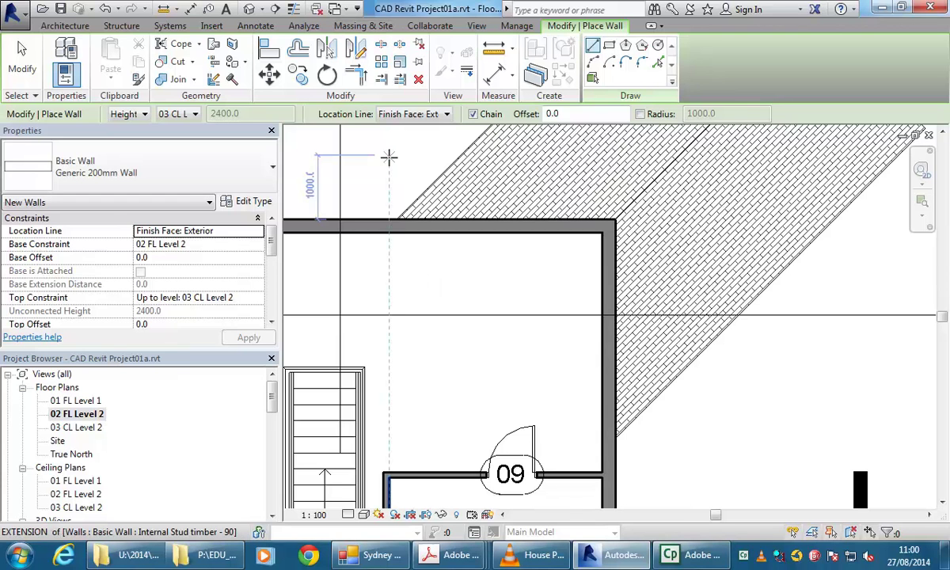
middle_click_drag(389, 156, 432, 180)
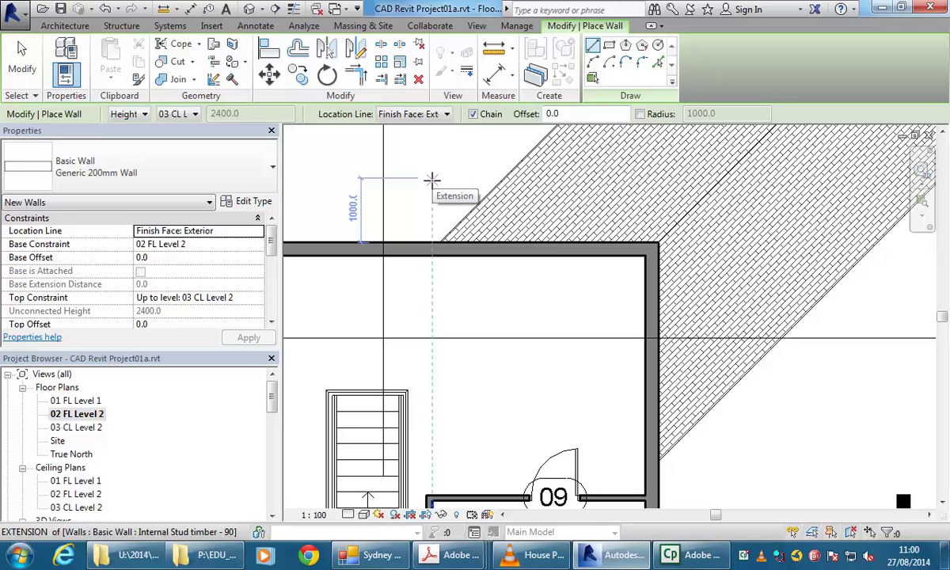
Open the default 3D view at the gap under the main roof's gable and finish placing walls
left_click(249, 8)
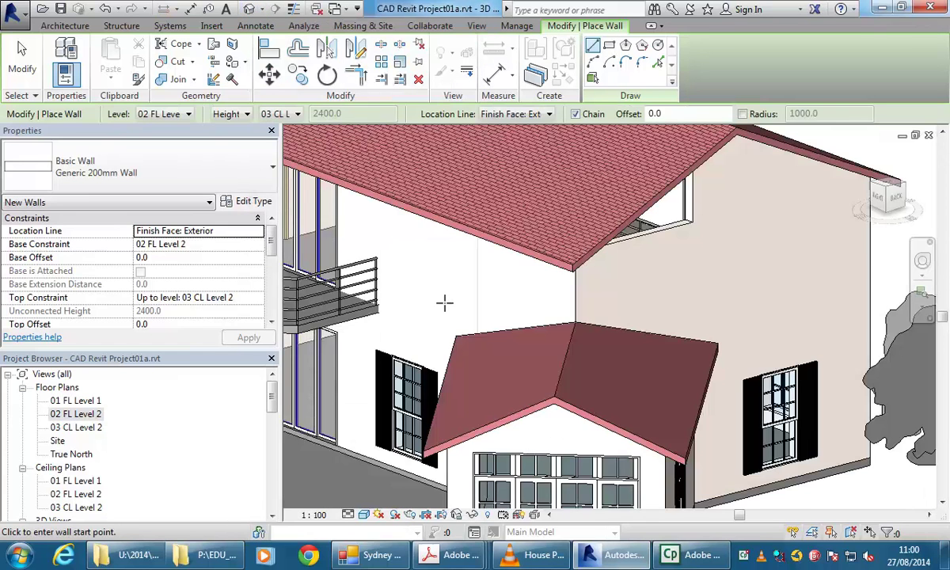
middle_click_drag(575, 305, 561, 289, "shift")
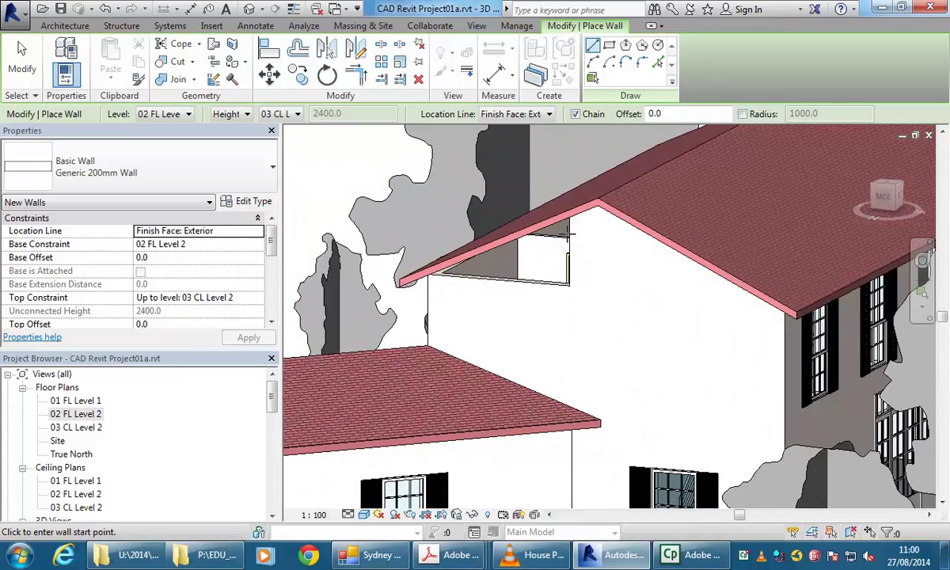
scroll(588, 261, "up", 3)
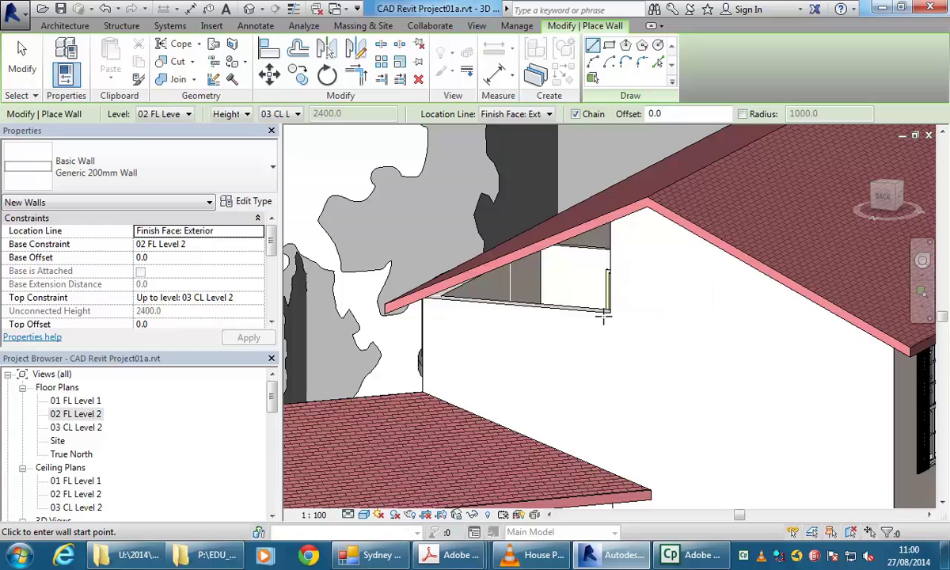
key("Escape")
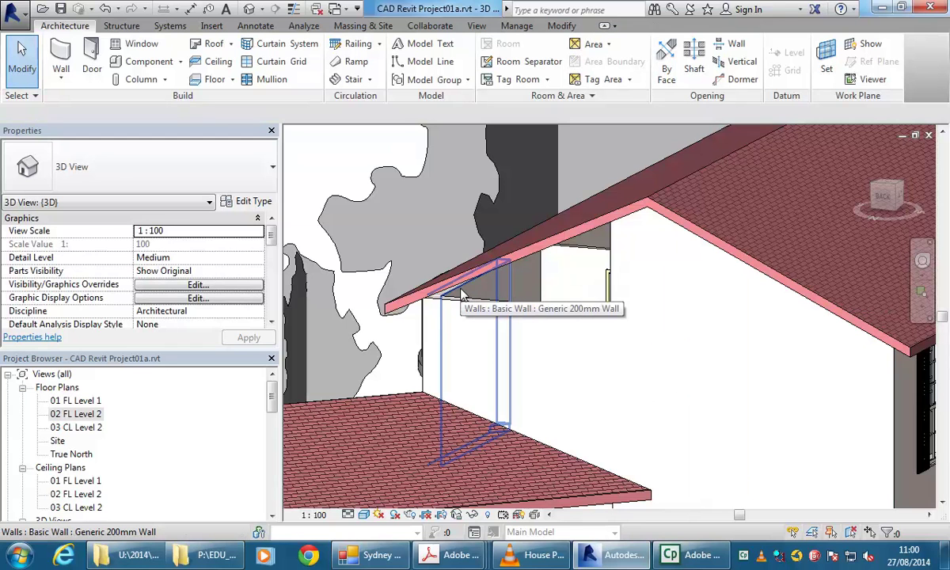
Attach the tops of the two new Generic 200mm walls to the main roof
scroll(446, 291, "up", 5)
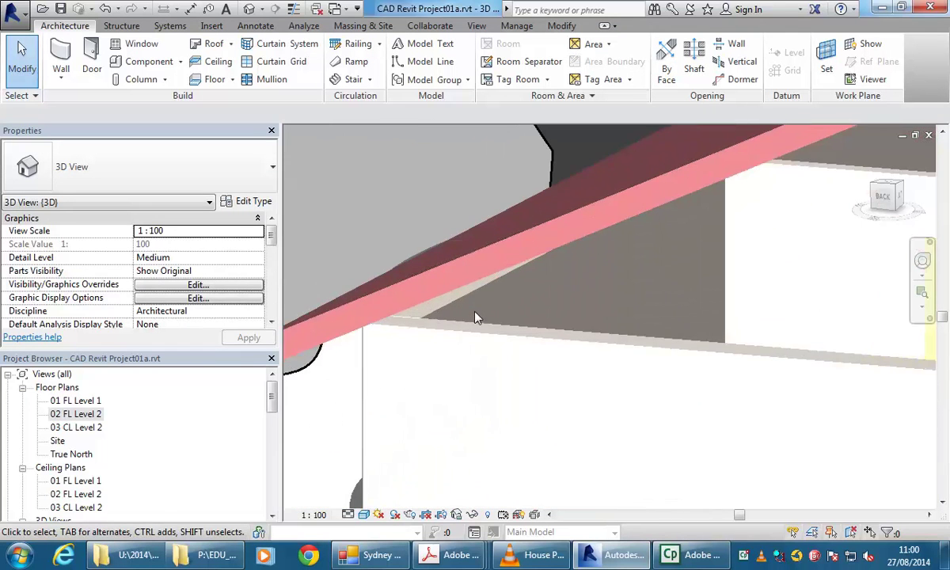
middle_click_drag(501, 337, 514, 297)
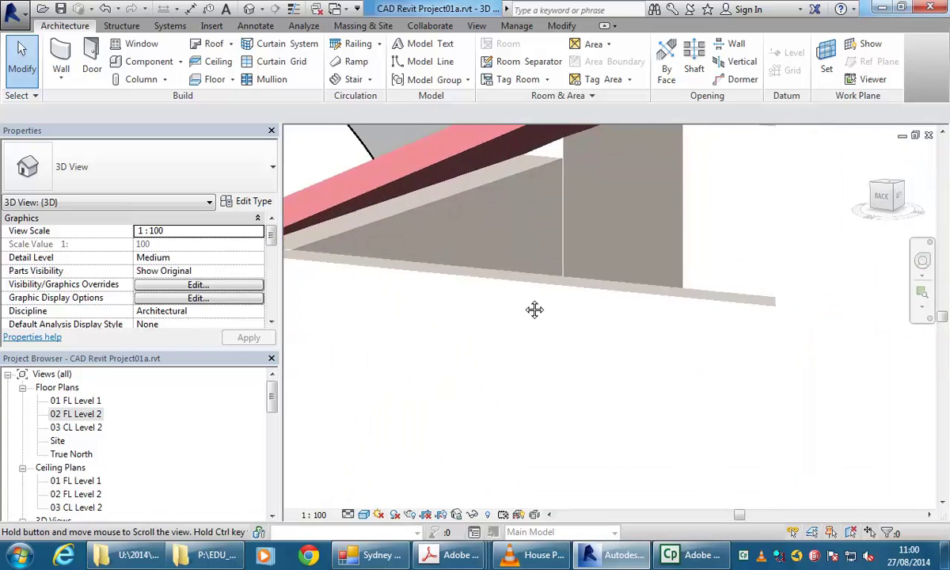
middle_click_drag(554, 328, 565, 342, "shift")
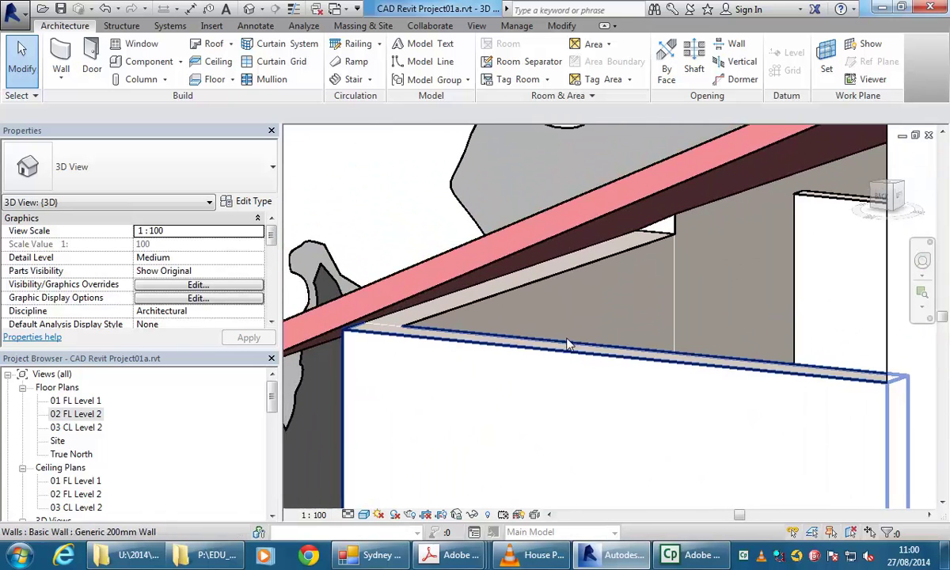
left_click(523, 297)
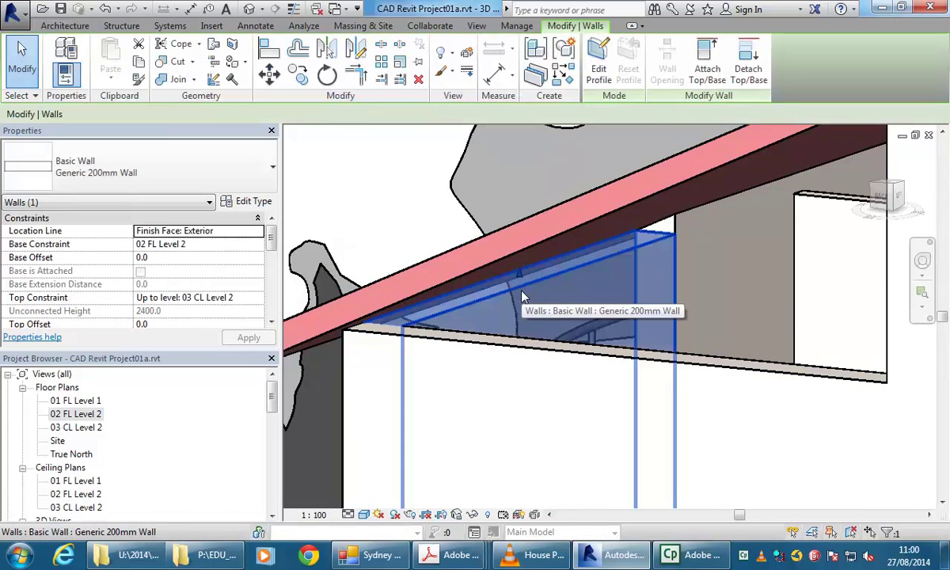
middle_click_drag(523, 297, 502, 283, "shift")
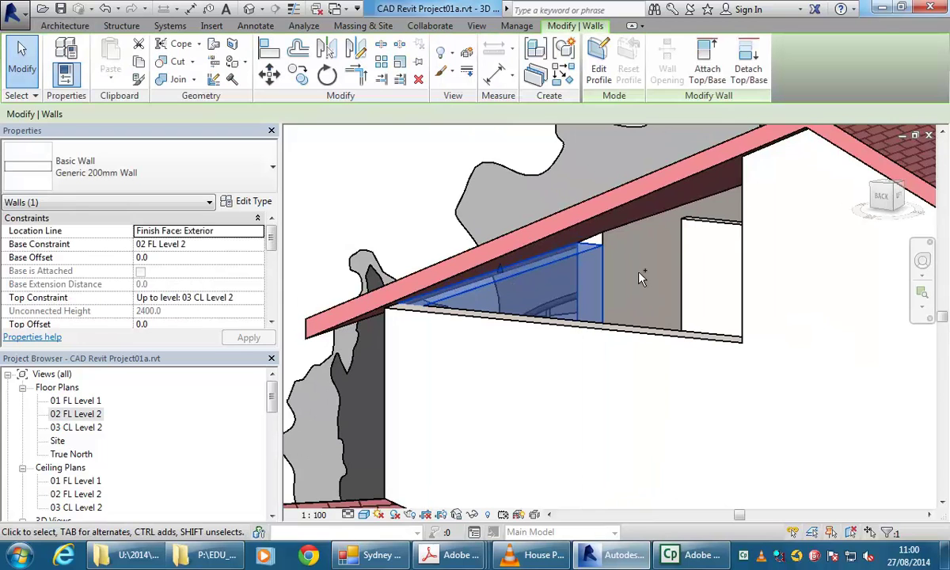
left_click(634, 336, "ctrl")
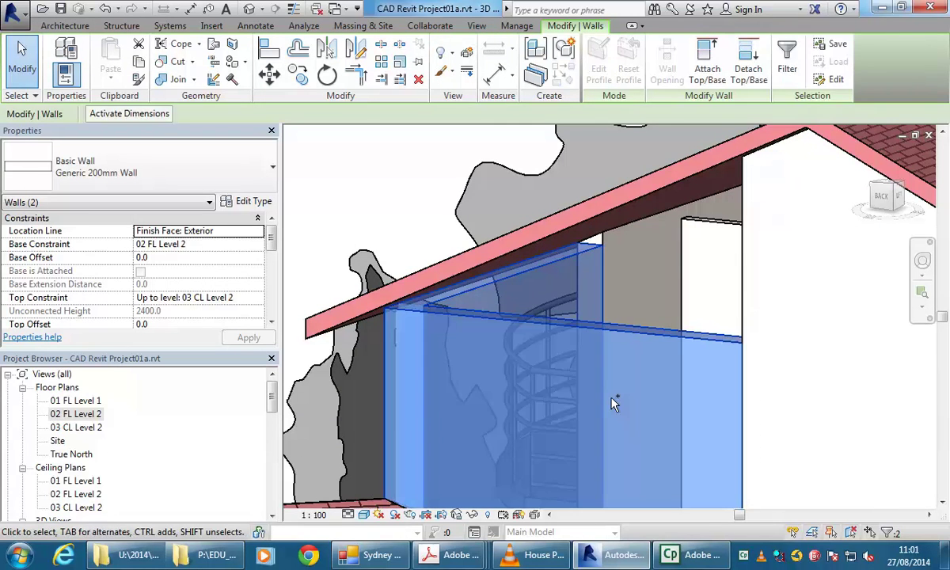
left_click(708, 70)
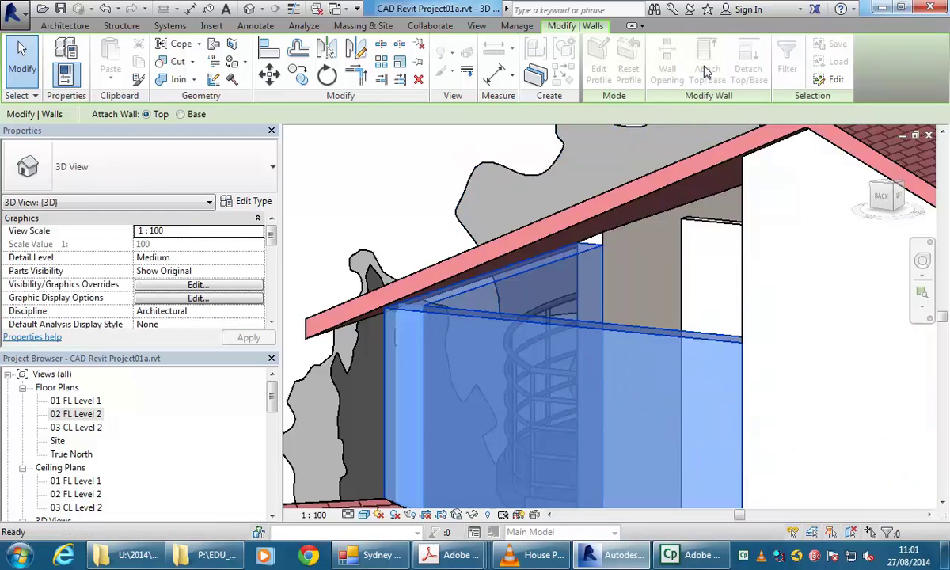
left_click(686, 184)
middle_click_drag(686, 184, 645, 311, "shift")
key("Escape")
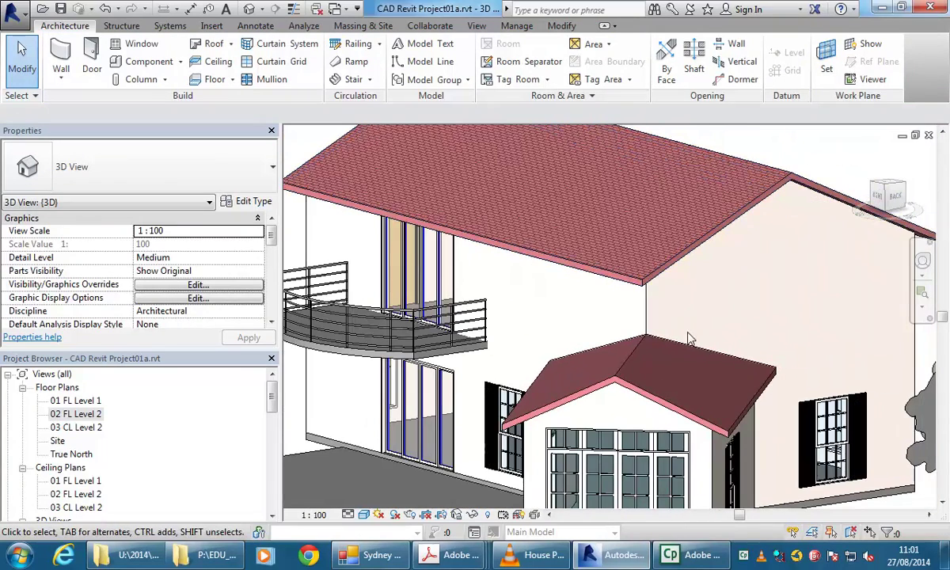
Examine the rebuilt wall corner in 3D, followed by the 01 FL Level 1 and 02 FL Level 2 floor plans
left_click(647, 317)
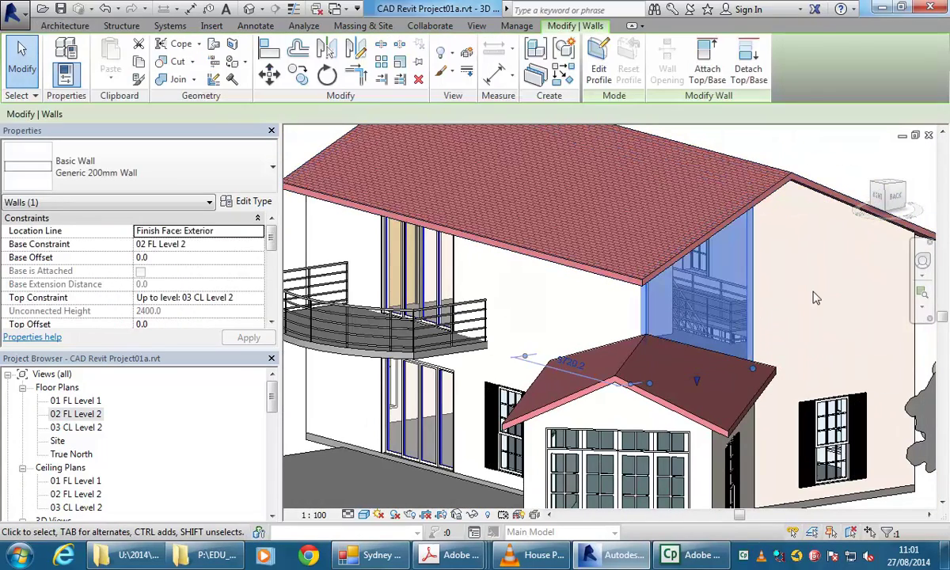
key("Escape")
scroll(800, 277, "up", 2)
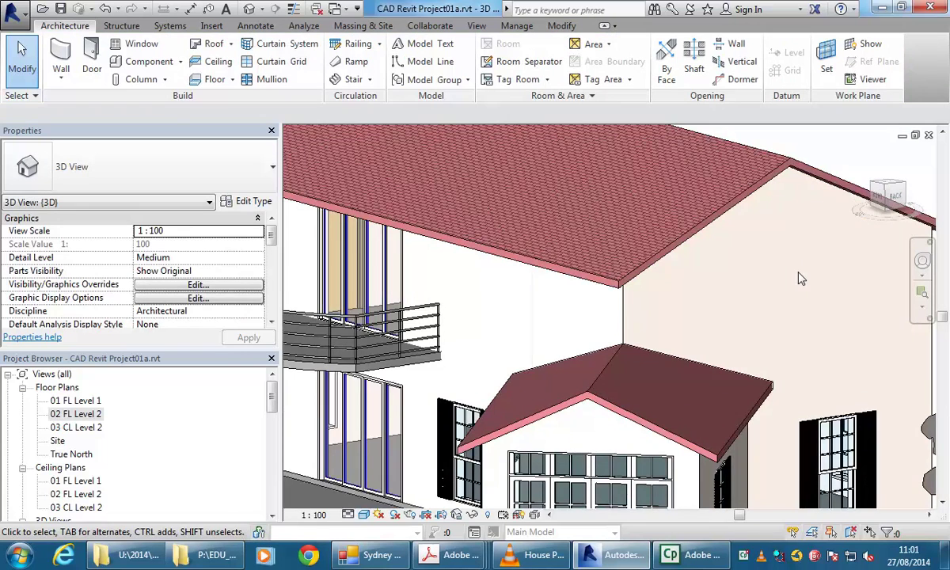
double_click(76, 401)
scroll(535, 301, "down", 1)
scroll(523, 297, "up", 1)
double_click(75, 414)
scroll(471, 307, "down", 1)
middle_click_drag(486, 314, 578, 272)
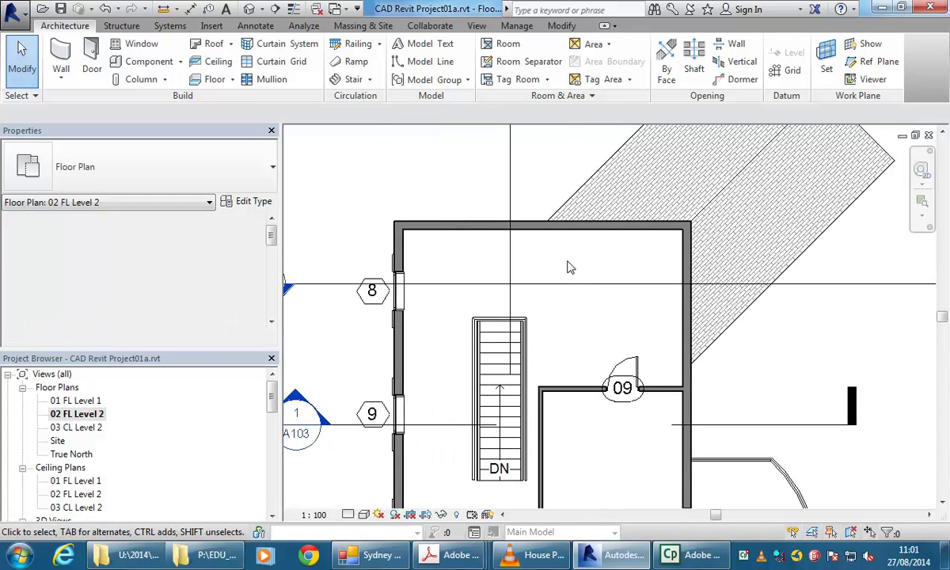